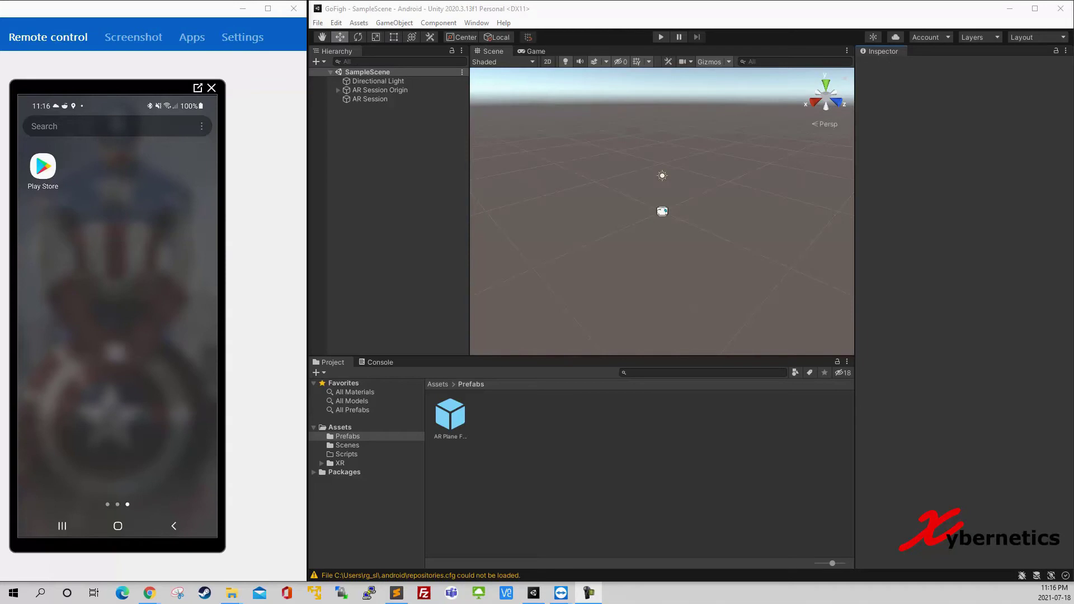
Start the Android build from Build Settings, saving the APK into the project folder.
click(319, 24)
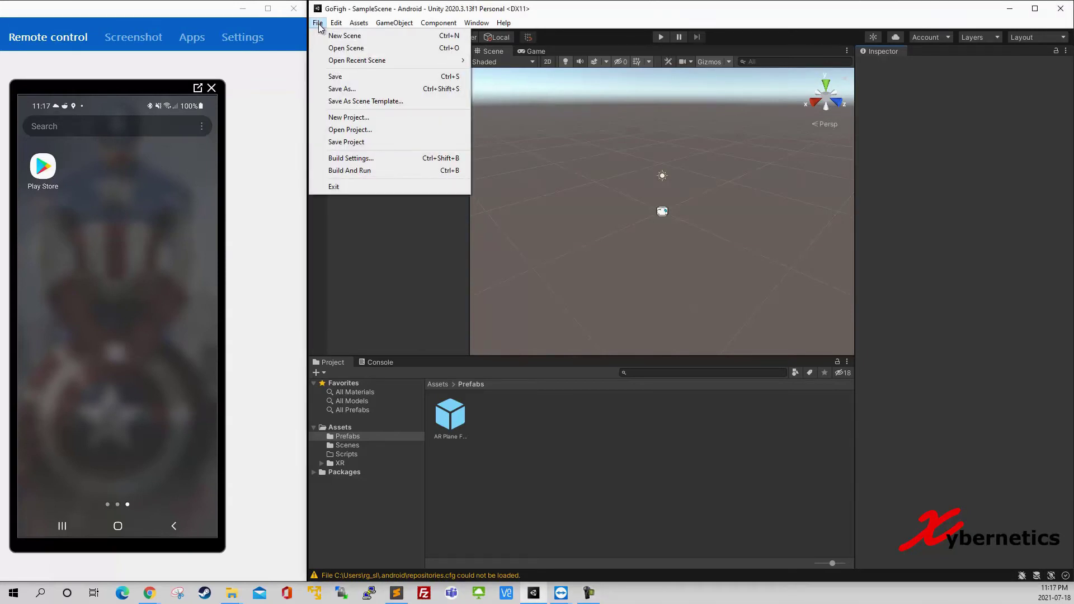
click(376, 157)
click(290, 473)
click(881, 412)
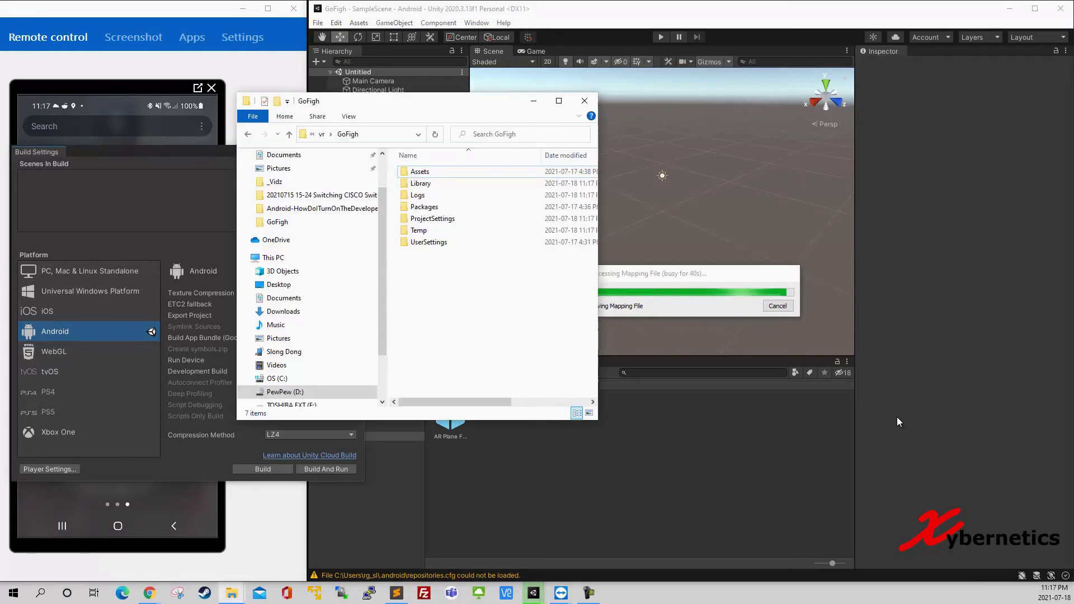
Copy GoFight.apk from the project folder into the phone's Download folder.
click(425, 259)
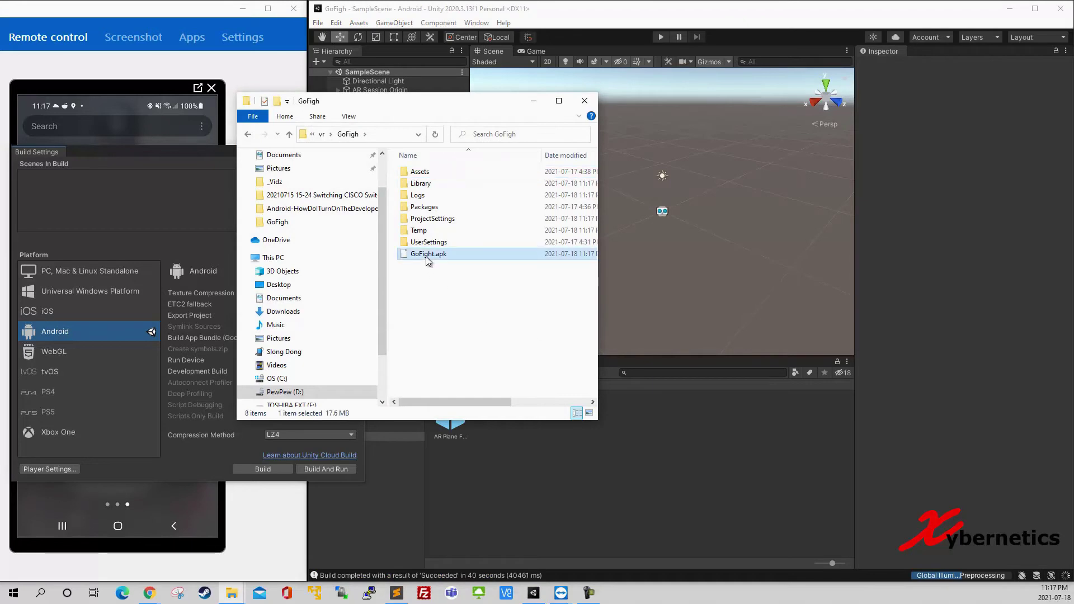
click(231, 587)
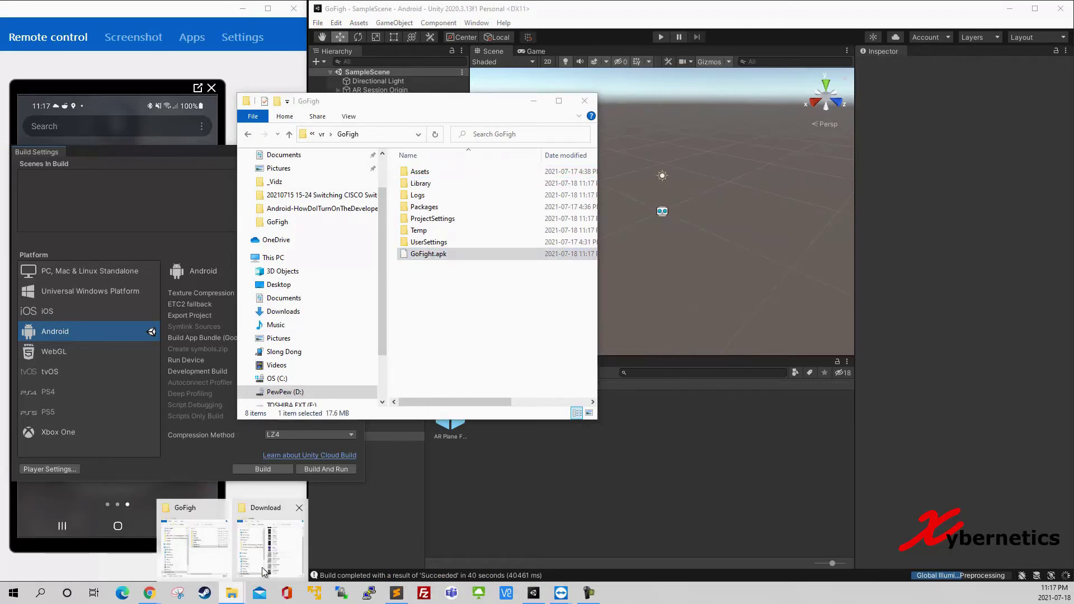
click(263, 572)
click(419, 258)
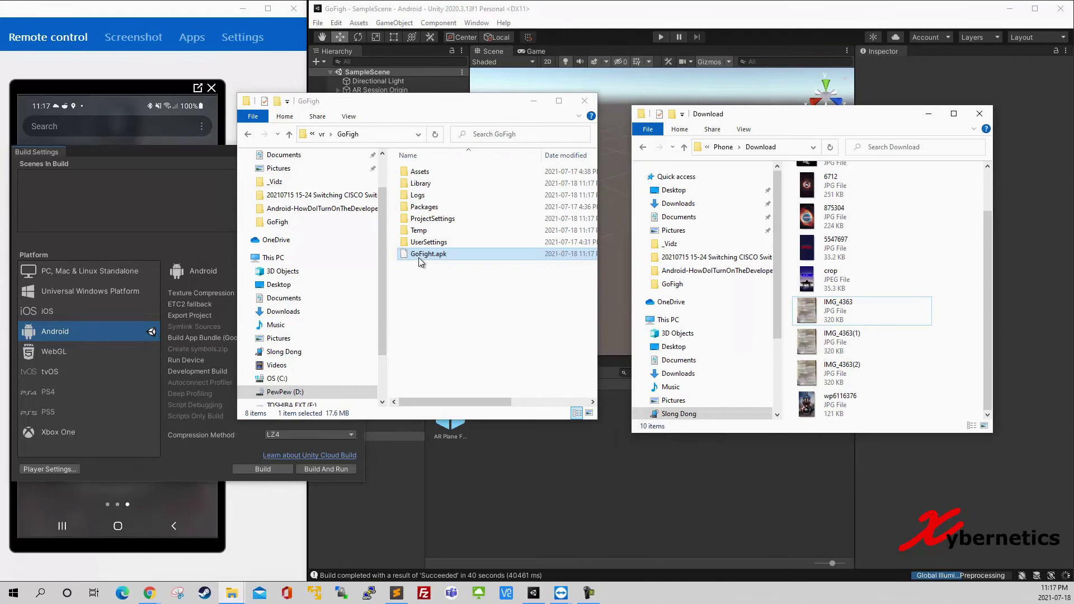
drag(420, 258, 953, 355)
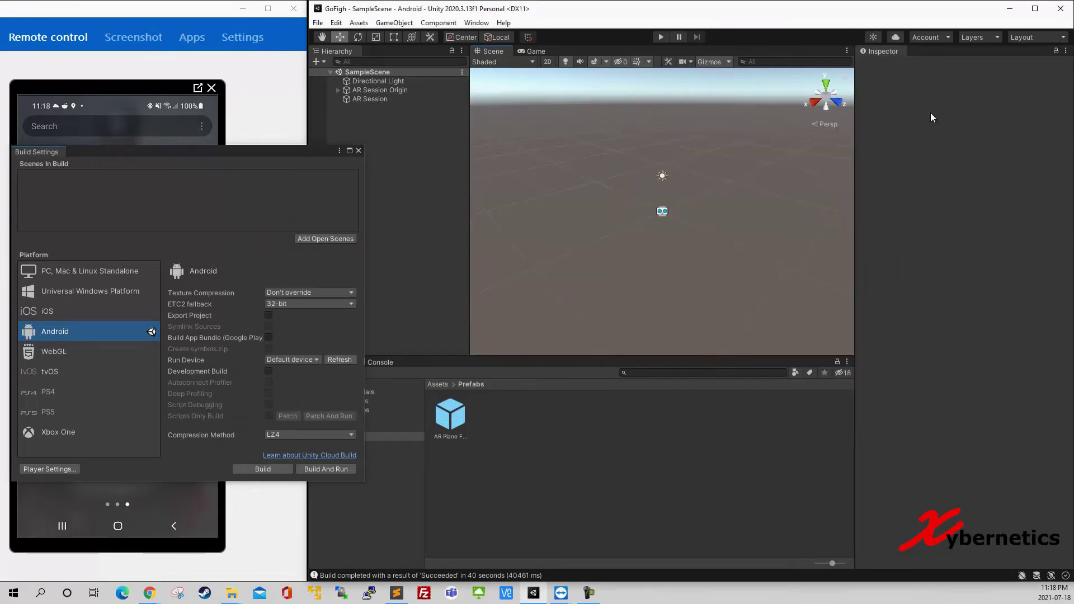
Close the folder windows and Build Settings to return to the Unity editor.
click(929, 114)
click(360, 152)
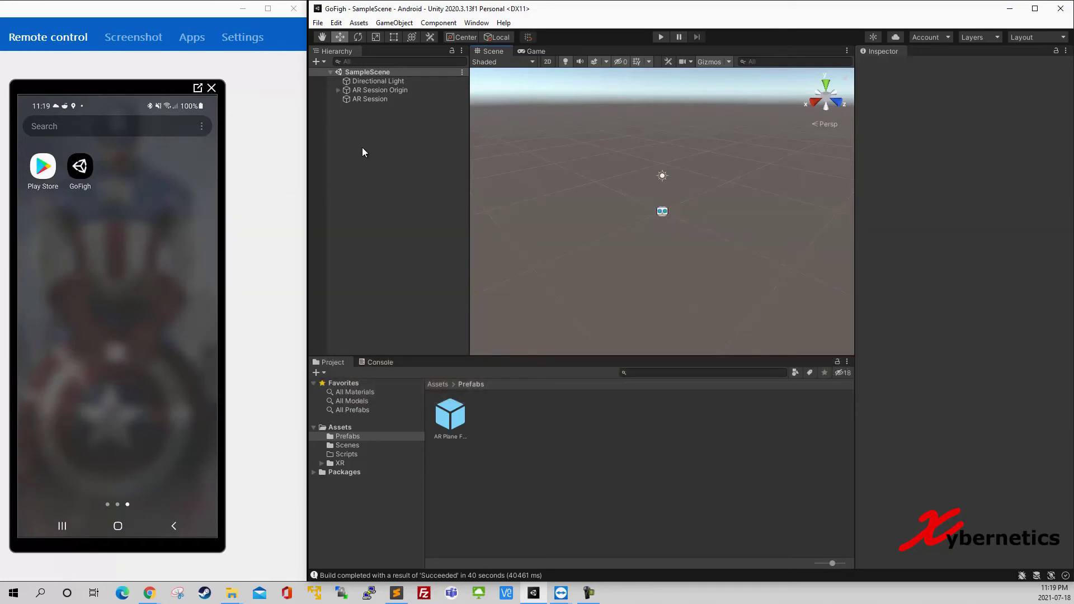
Enable ARCore as the Android provider in Project Settings > XR Plug-in Management.
click(336, 23)
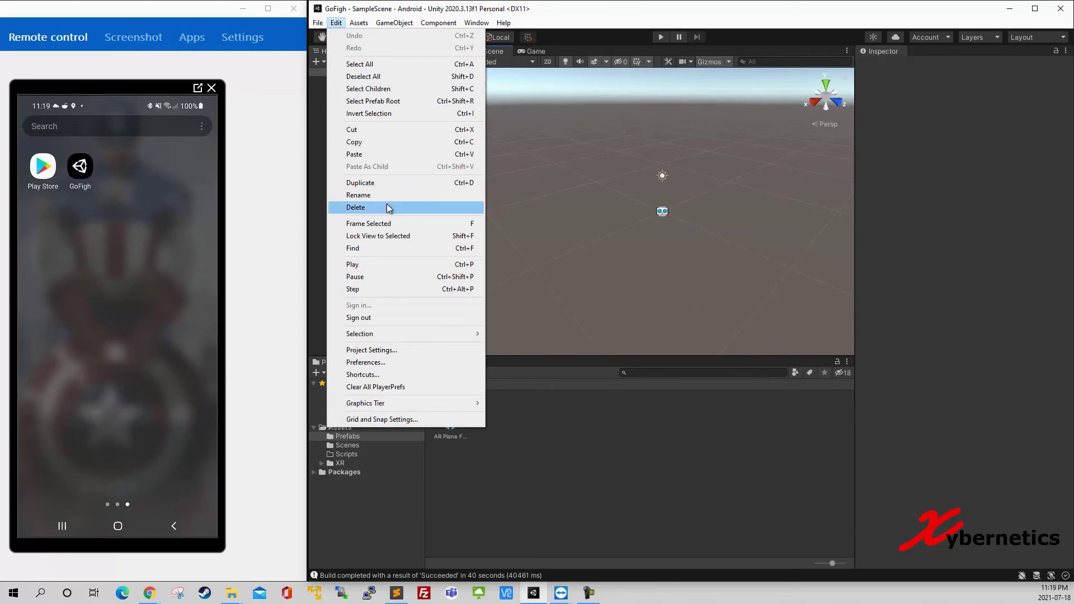
click(398, 350)
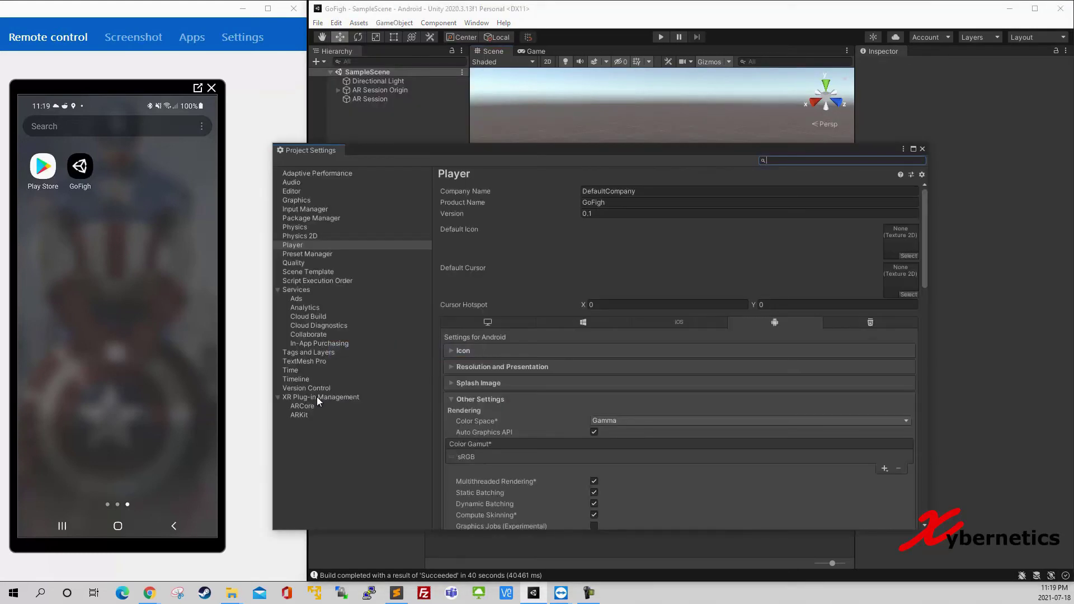
click(317, 397)
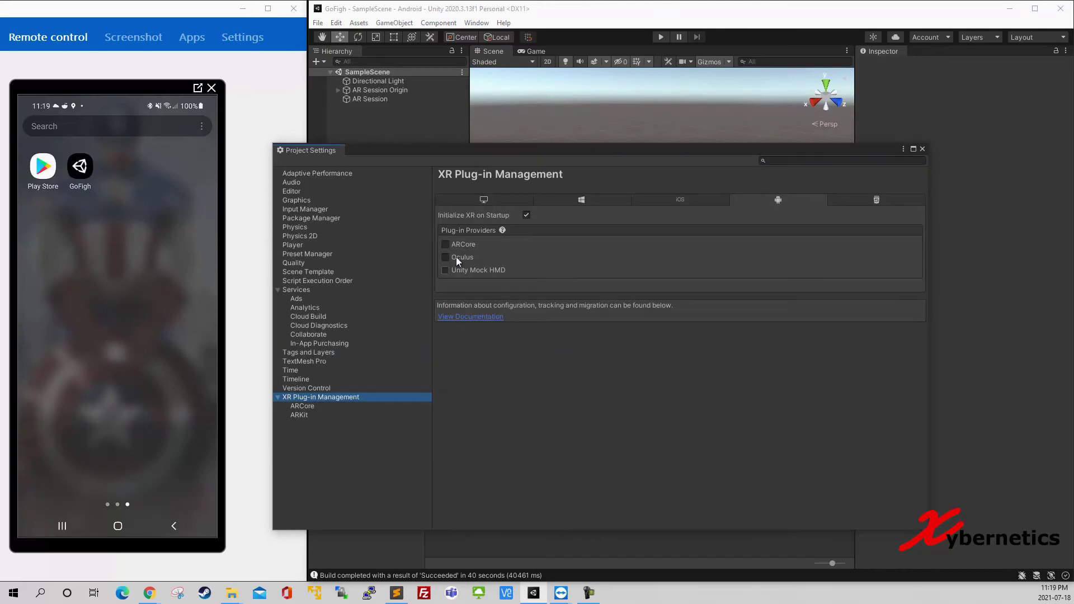
click(446, 243)
Review the iOS and Windows XR providers, return to Android and close Project Settings.
click(698, 202)
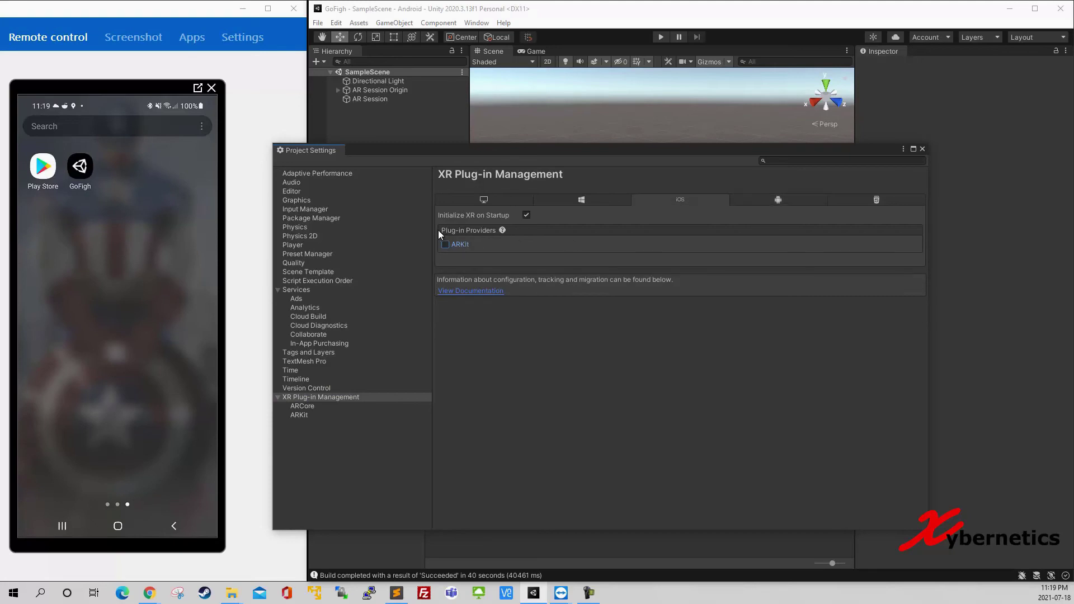
click(621, 202)
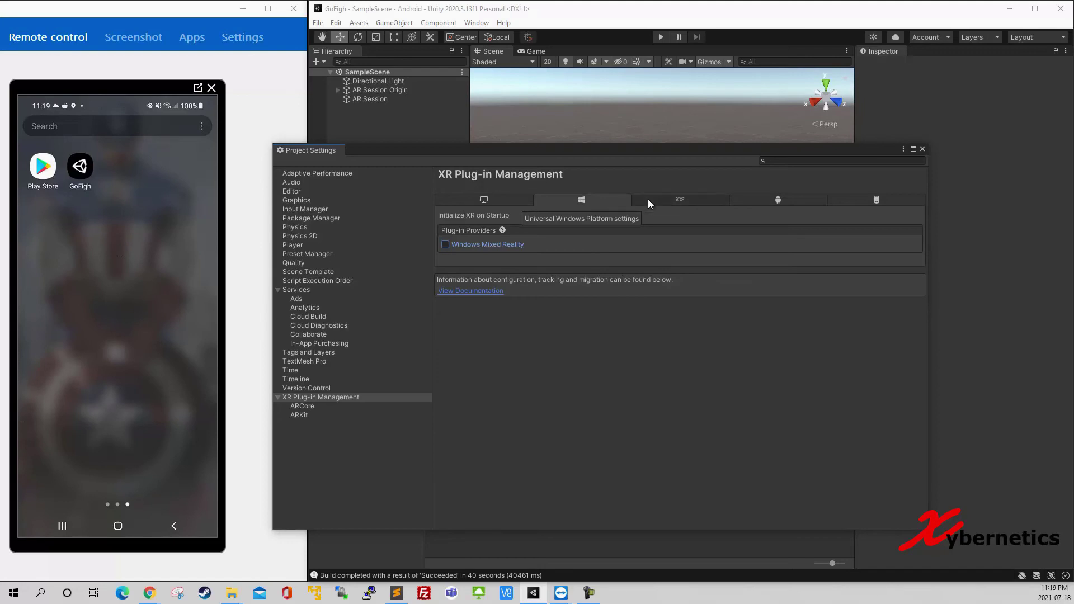
click(799, 199)
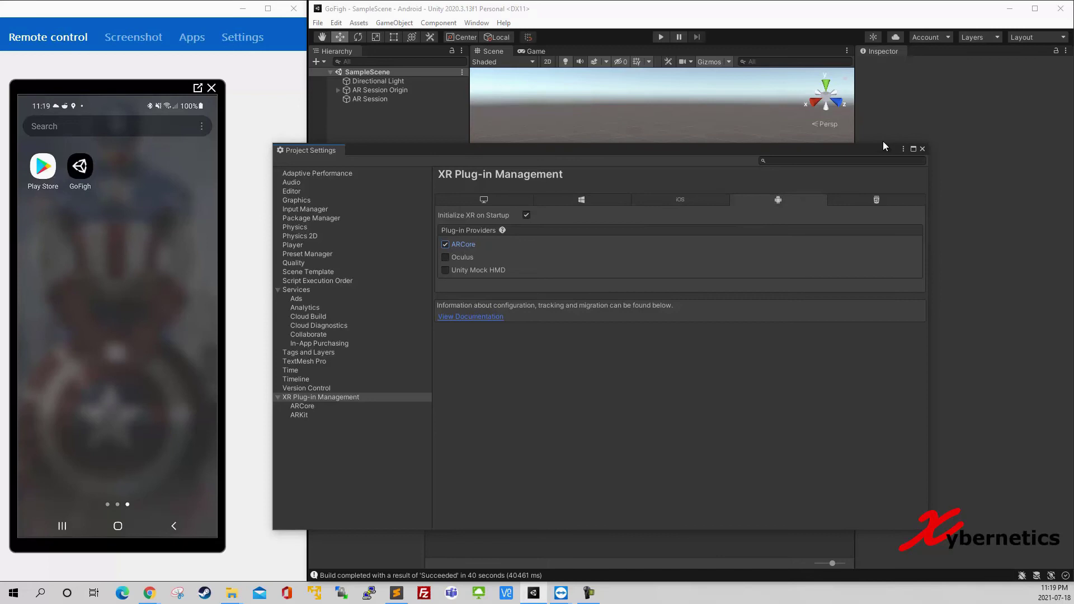
click(921, 149)
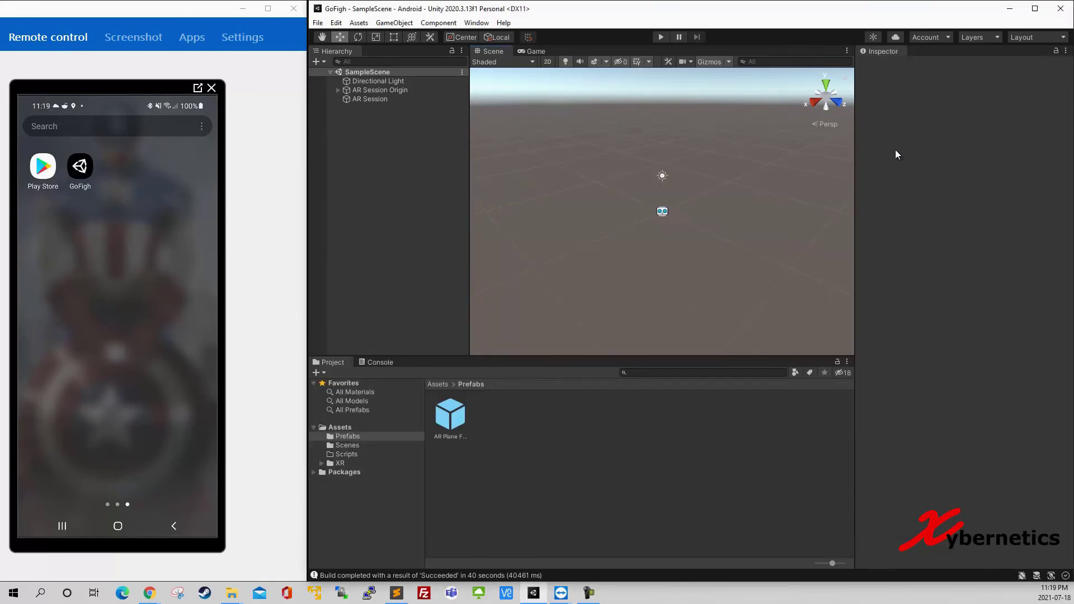
Rebuild the Android app, saving over the existing GoFight.apk in the project folder.
click(318, 23)
click(379, 156)
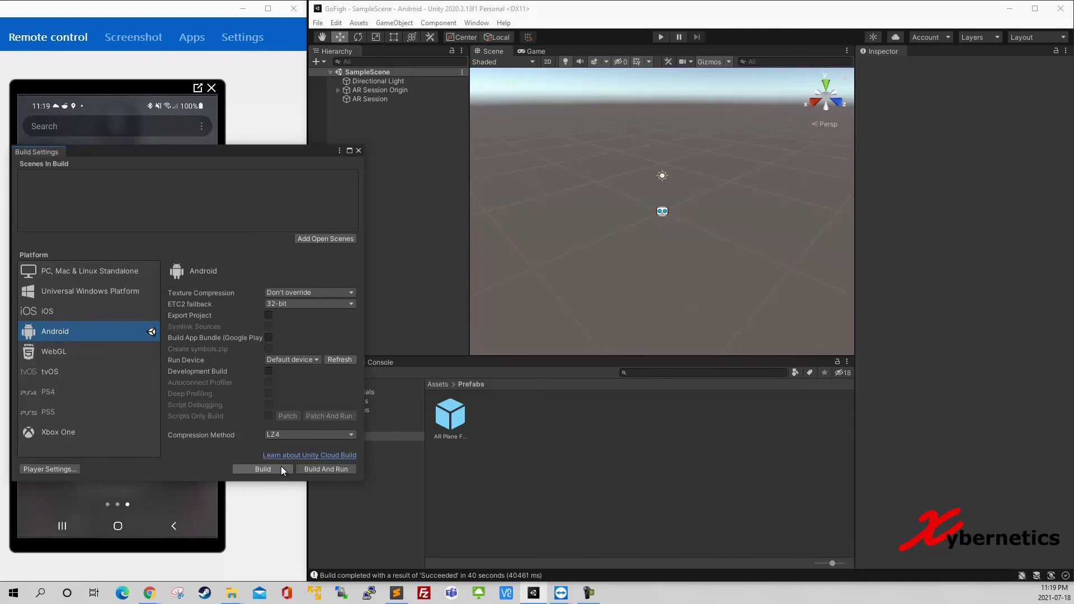
click(265, 471)
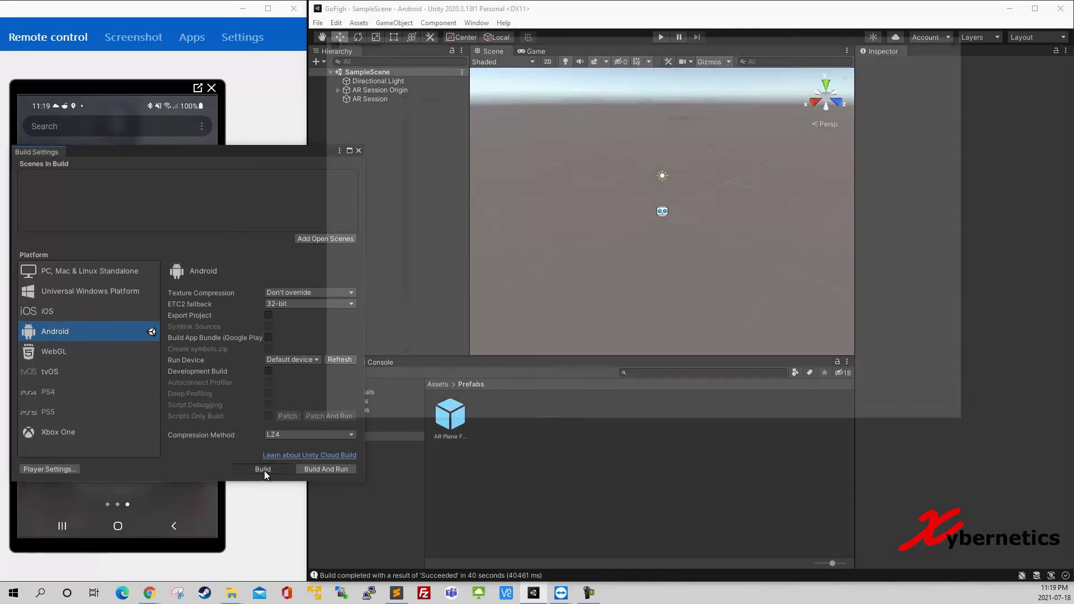
click(425, 194)
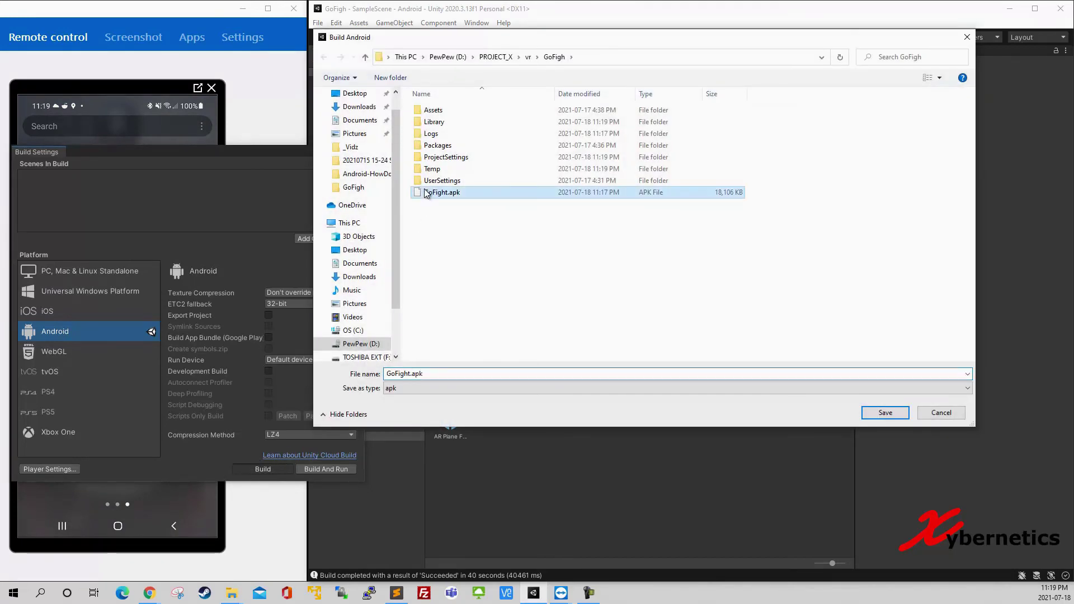
key(Delete)
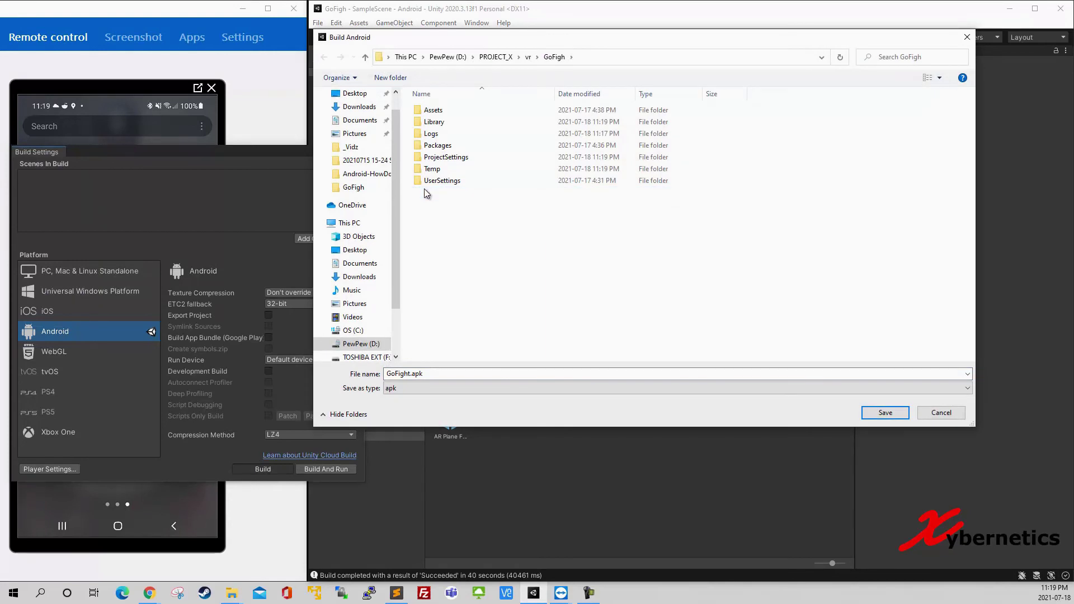
click(886, 412)
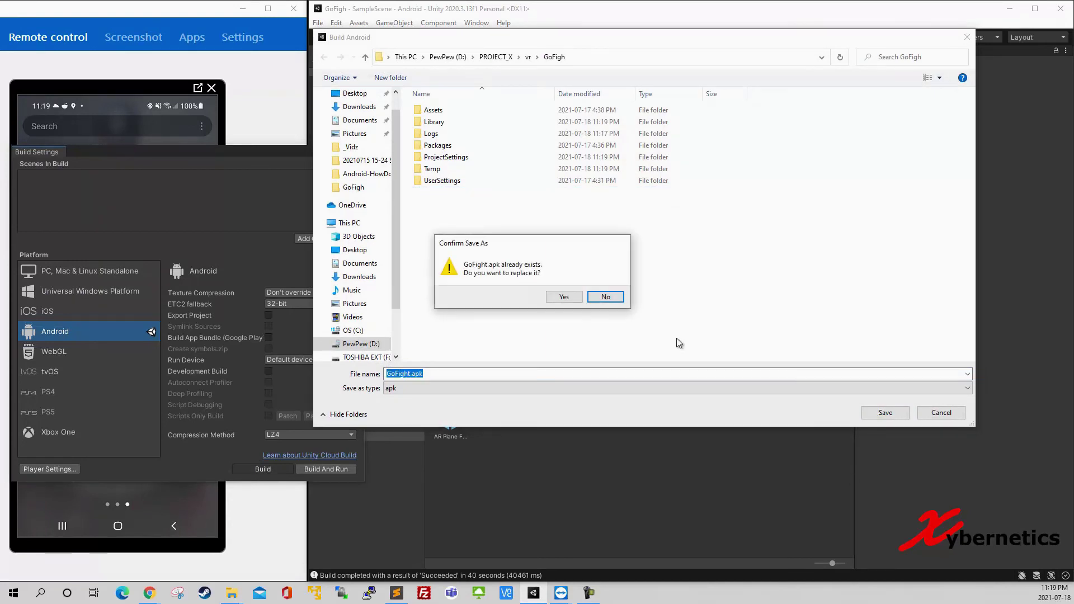
Confirm replacing GoFight.apk and delete the old GoFight from the phone's Download folder.
click(563, 298)
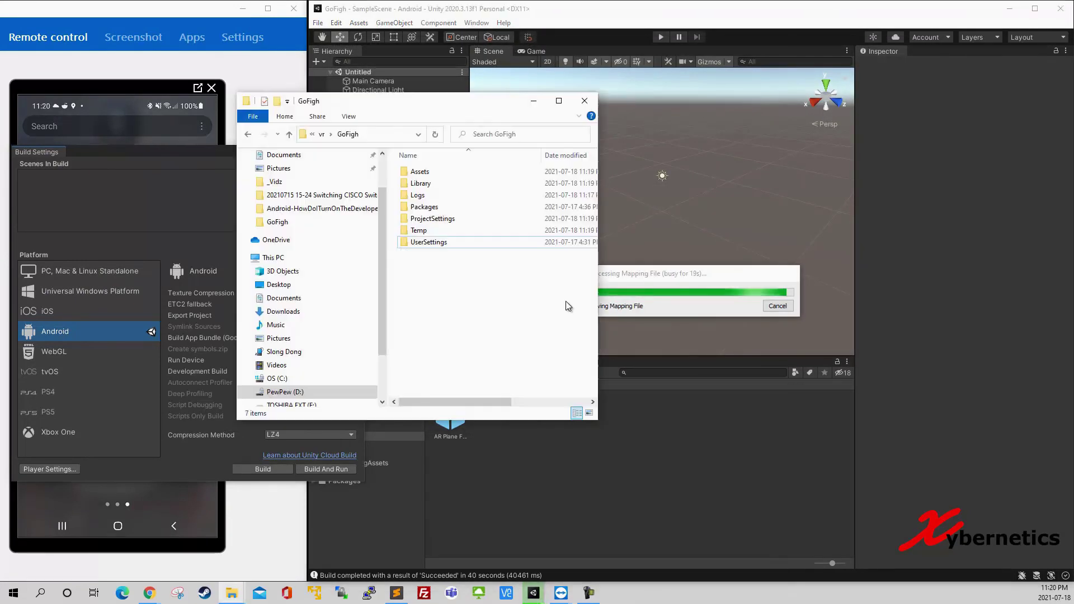
click(269, 542)
key(Delete)
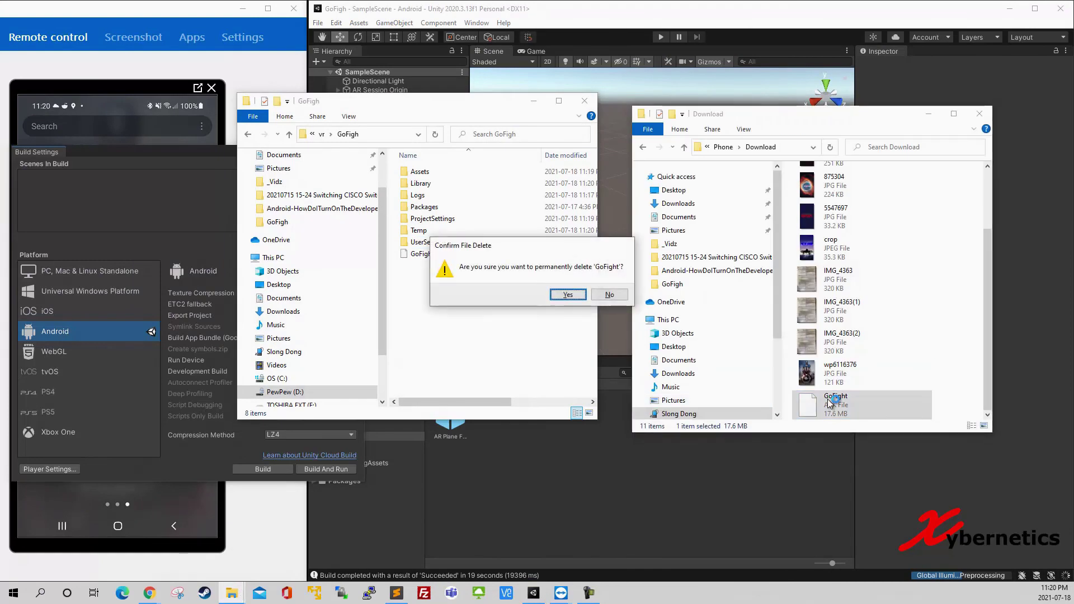
click(568, 295)
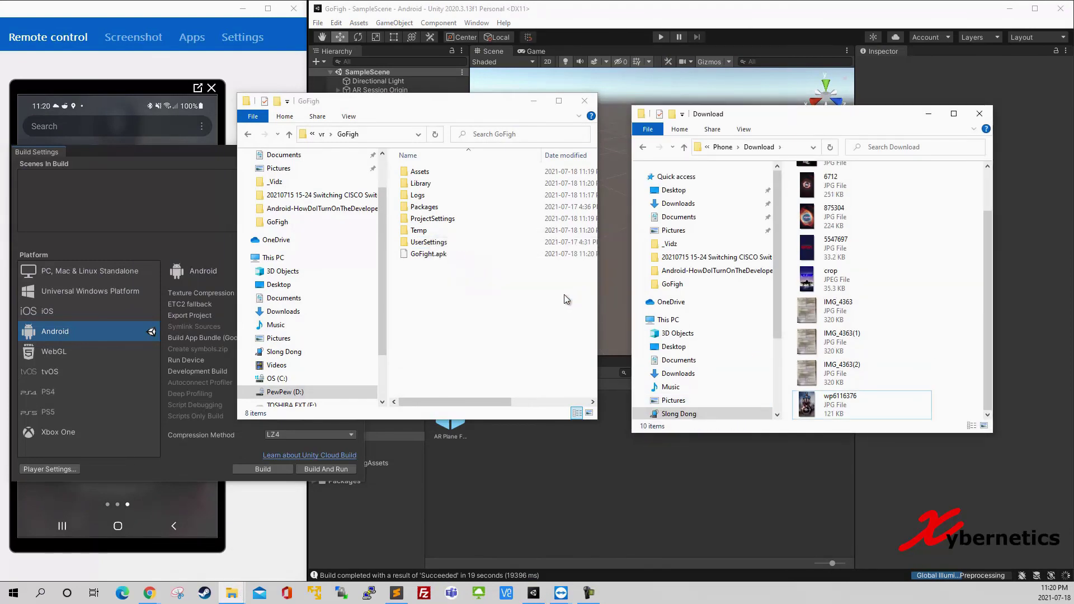
Copy the rebuilt GoFight.apk into the phone's Download folder and minimize both Explorer windows.
drag(429, 254, 952, 358)
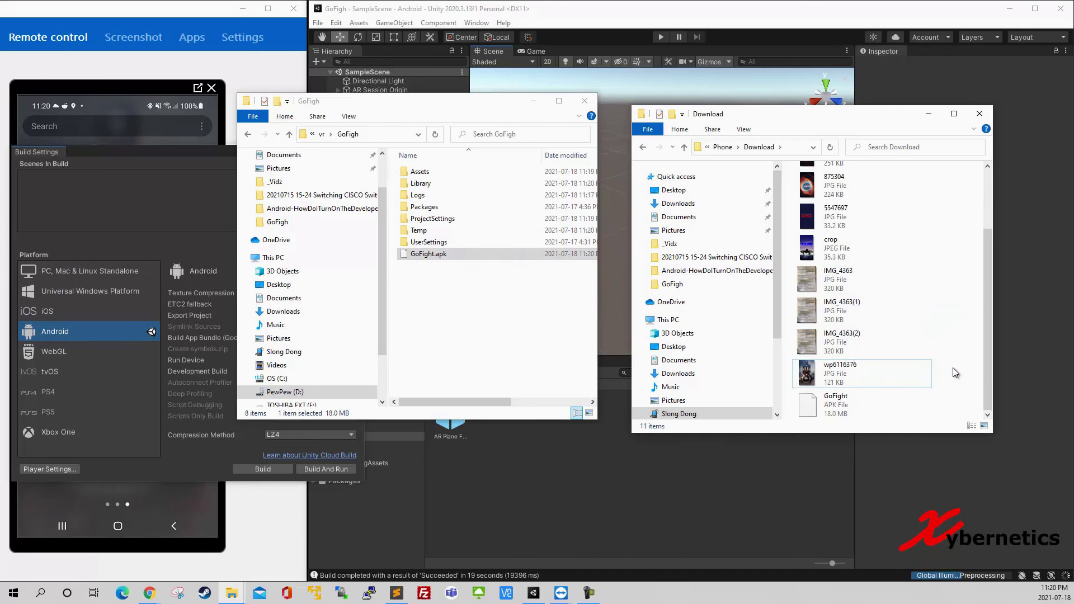
click(533, 102)
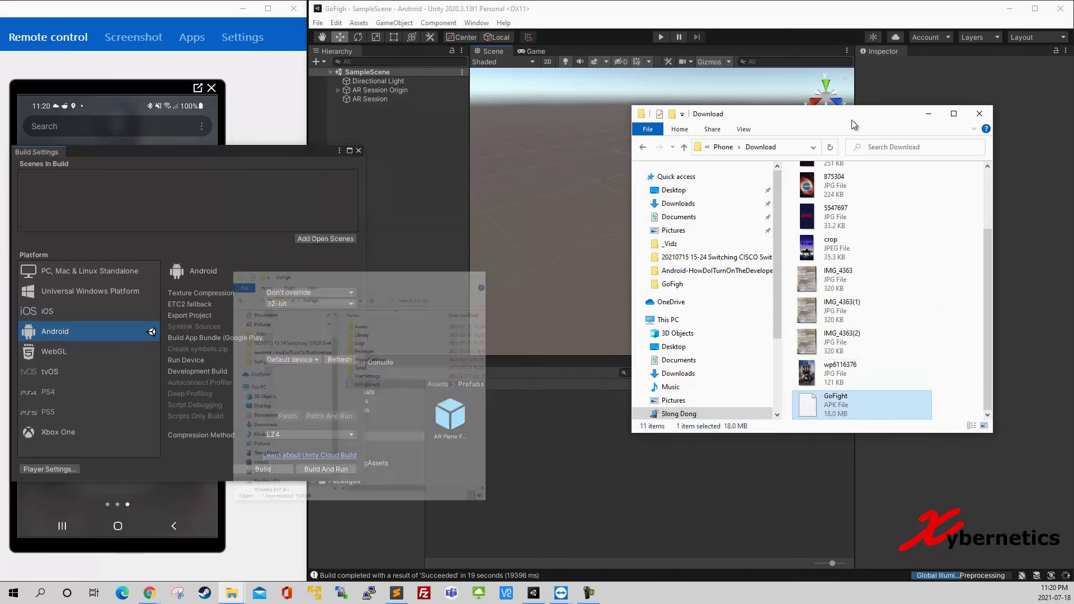
click(927, 114)
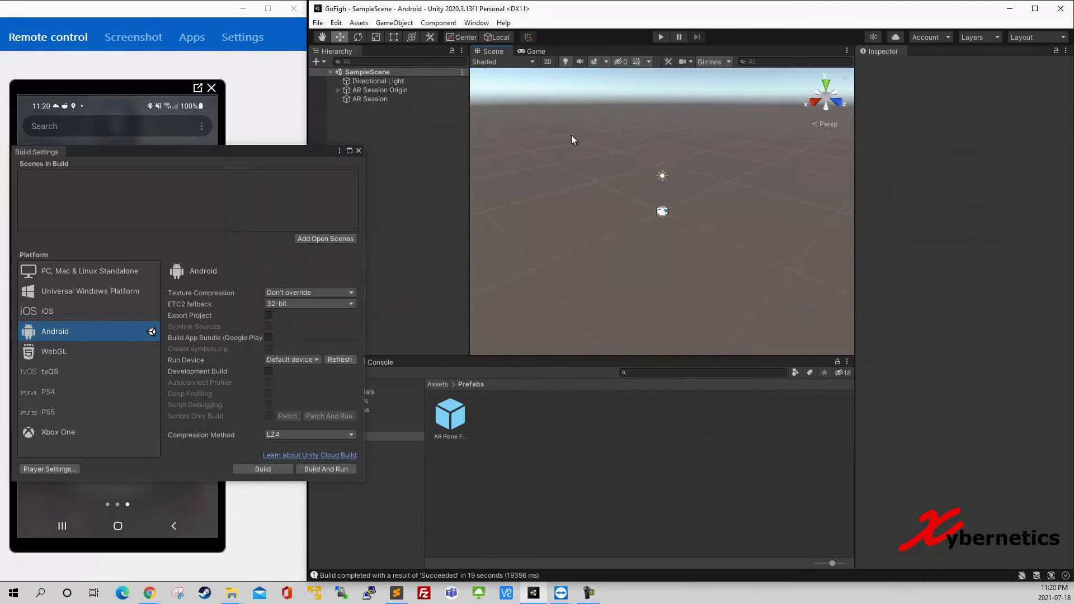
Close Build Settings to reveal the mirrored phone for reinstalling GoFigh.
click(359, 150)
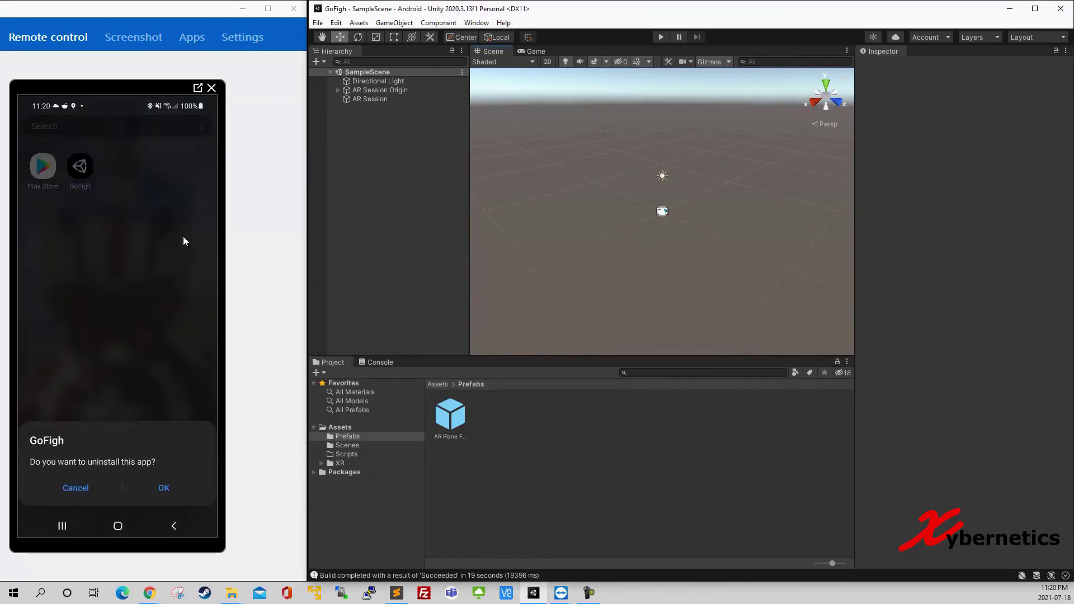